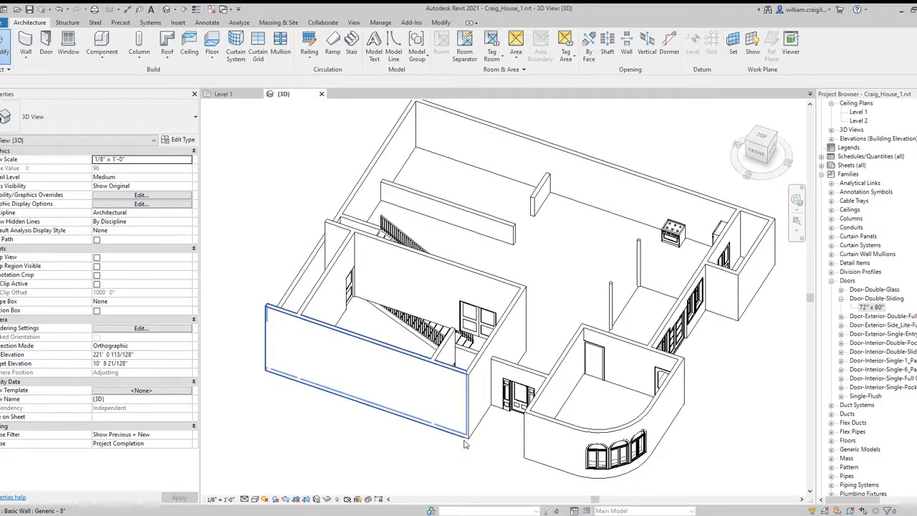
Examine the loaded door families and the sizes under Door-Exterior-Double-Full Glass-Wood_Clad and Single-Flush.
{"action": "double_click", "coordinate": [851, 298]}
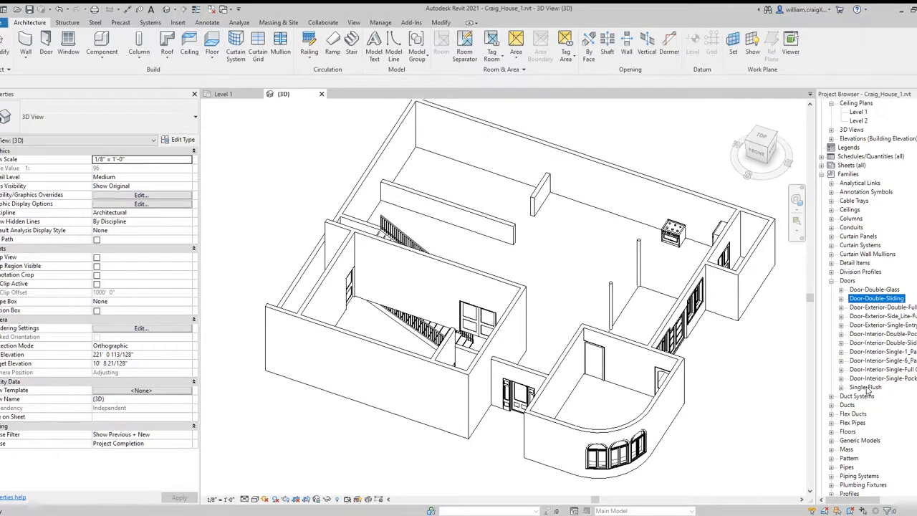
{"action": "left_click", "coordinate": [843, 308]}
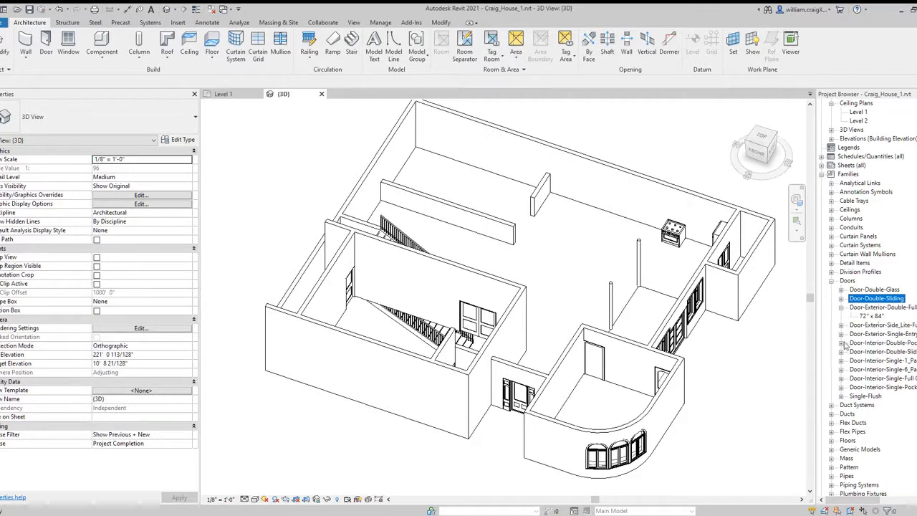
{"action": "left_click", "coordinate": [863, 495]}
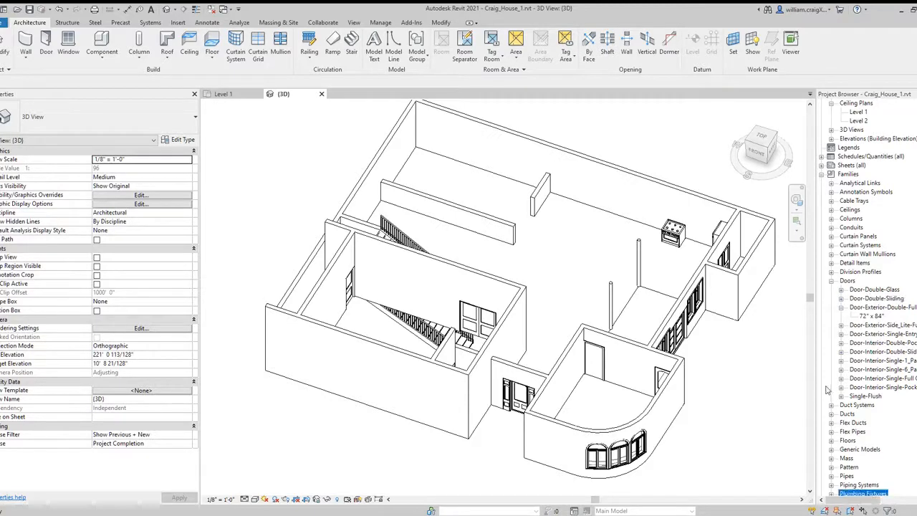
{"action": "left_click_drag", "start_coordinate": [817, 377], "coordinate": [726, 370]}
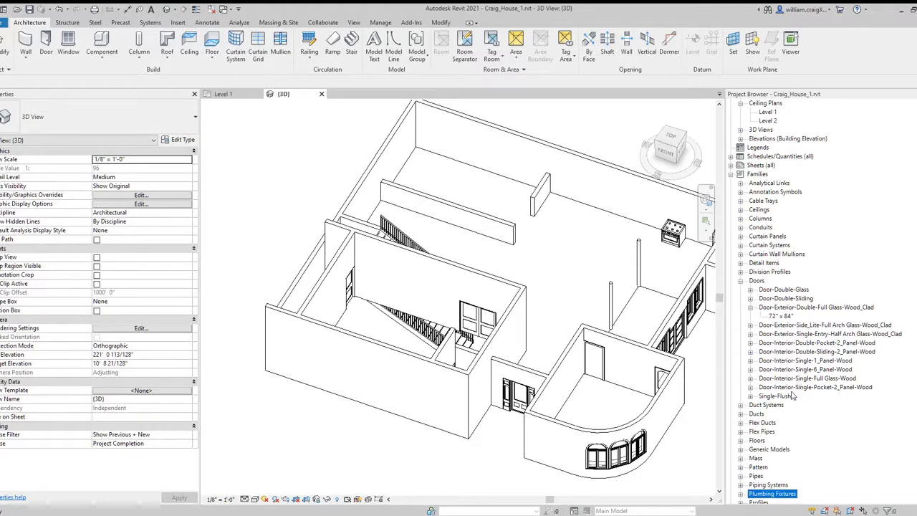
{"action": "left_click", "coordinate": [751, 396]}
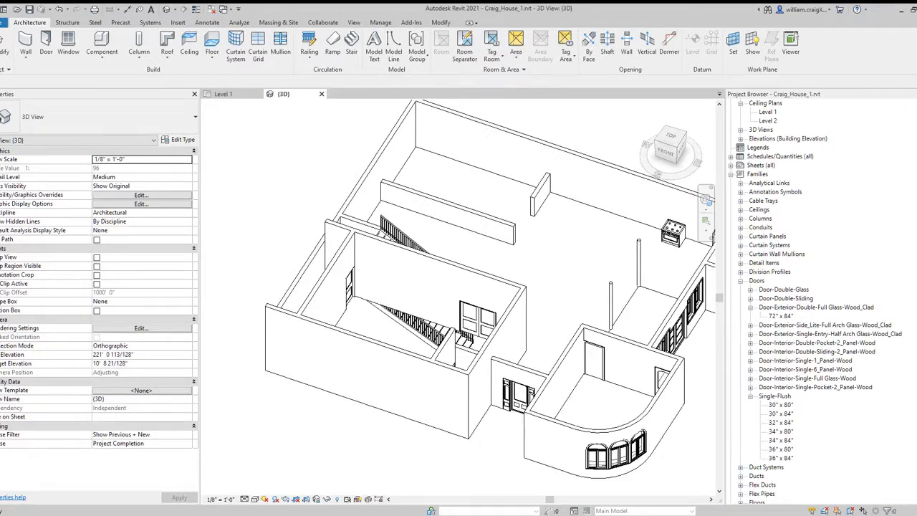
{"action": "left_click_drag", "start_coordinate": [724, 301], "coordinate": [845, 301]}
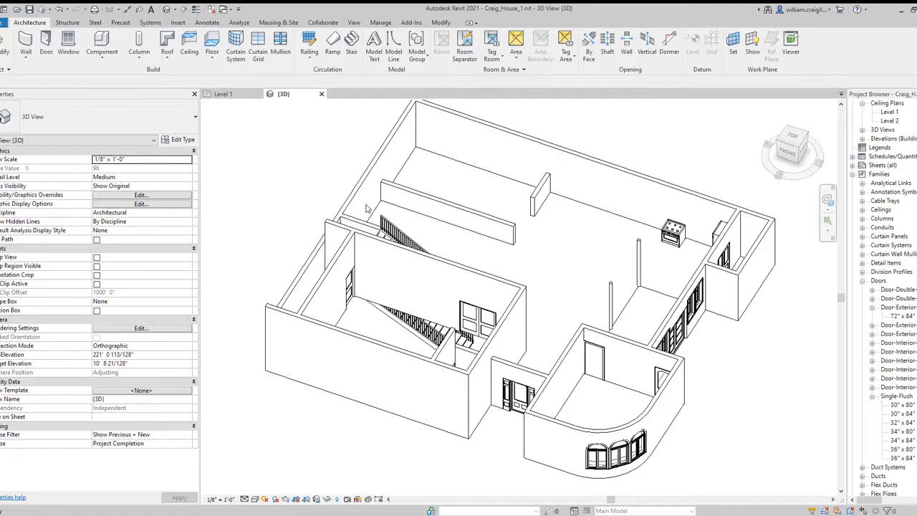
Delete the stray plumbing fixture outside the house's upper-left corner on the Level 1 floor plan.
{"action": "left_click", "coordinate": [234, 97]}
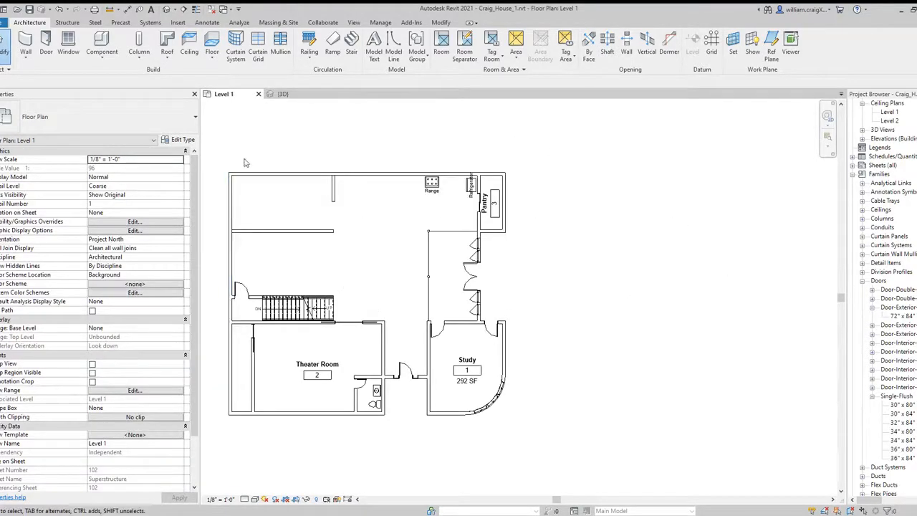
{"action": "left_click", "coordinate": [827, 115]}
{"action": "left_click_drag", "start_coordinate": [394, 251], "coordinate": [566, 251]}
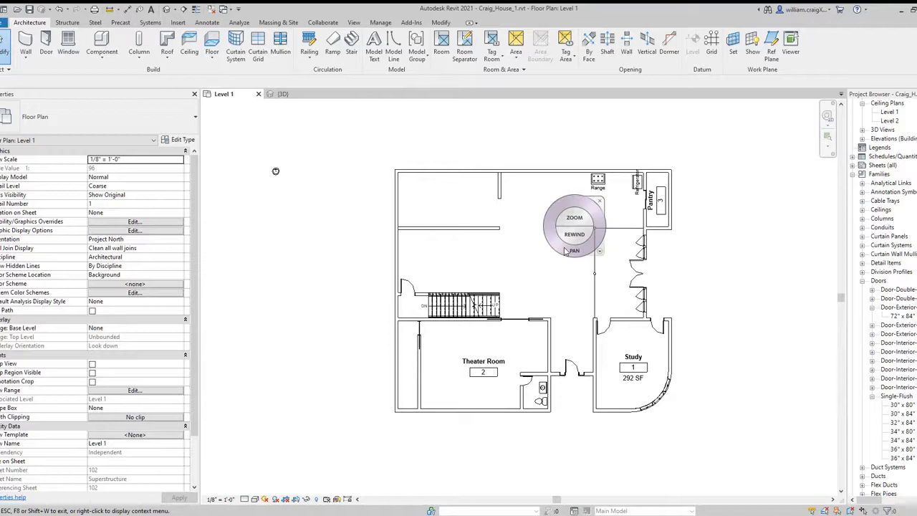
{"action": "key", "text": "Escape"}
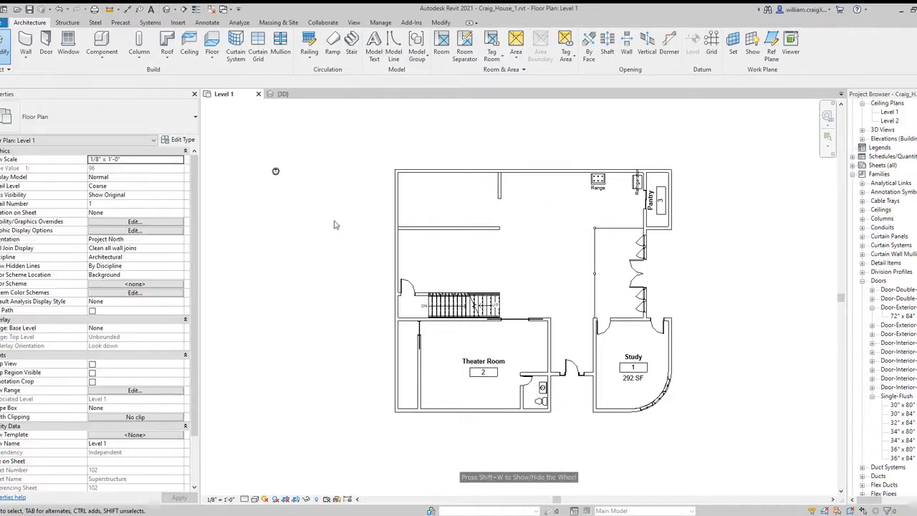
{"action": "left_click", "coordinate": [270, 163]}
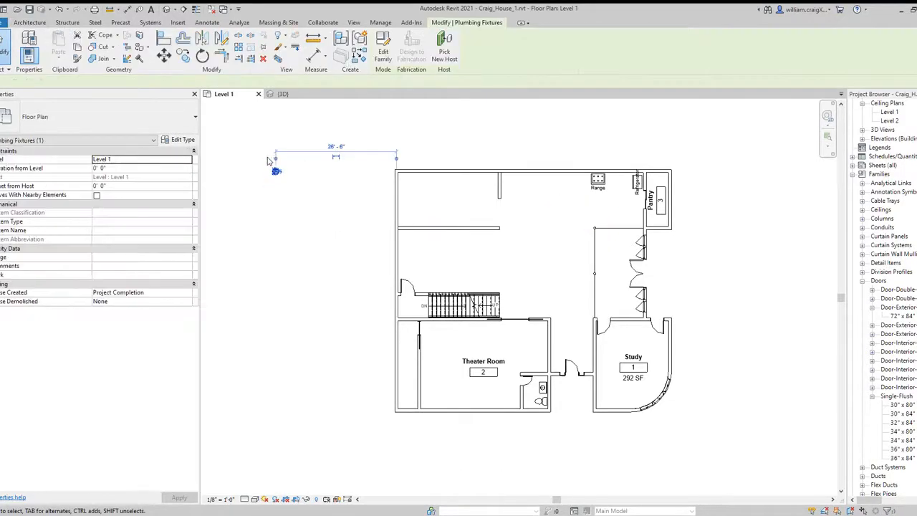
{"action": "key", "text": "Delete"}
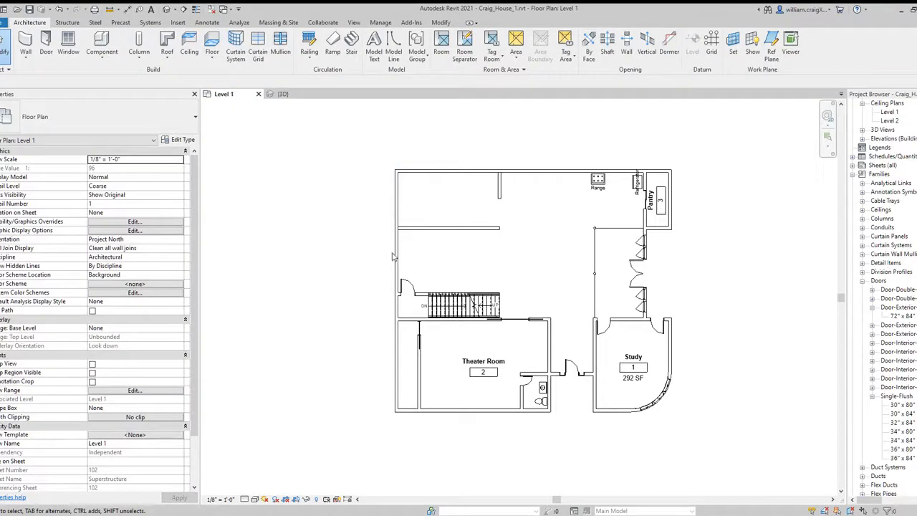
Start the Door command and review the door families and sizes available for placement.
{"action": "left_click", "coordinate": [47, 49]}
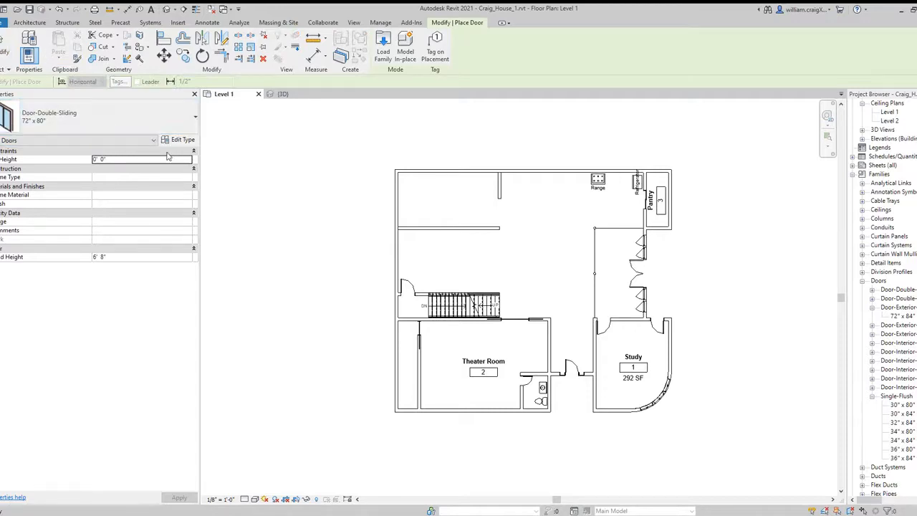
{"action": "left_click", "coordinate": [191, 118]}
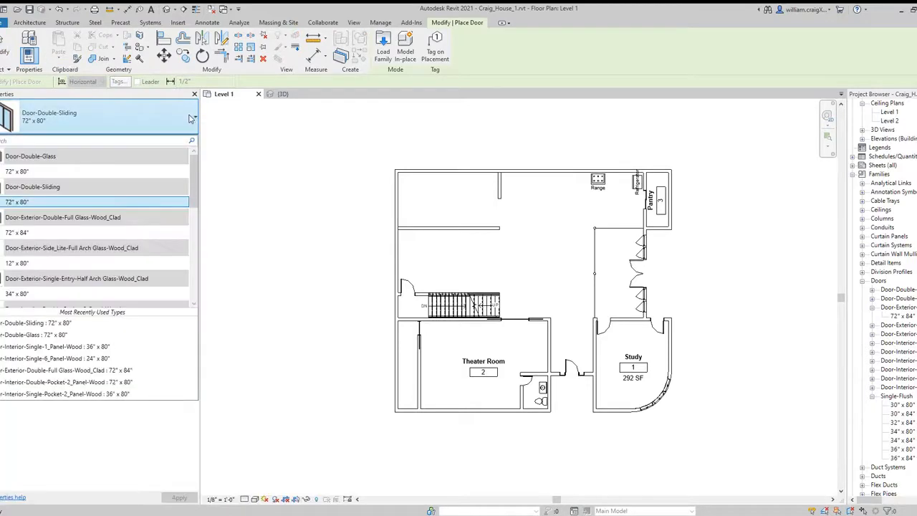
{"action": "scroll", "coordinate": [154, 189], "scroll_direction": "down", "scroll_amount": 8}
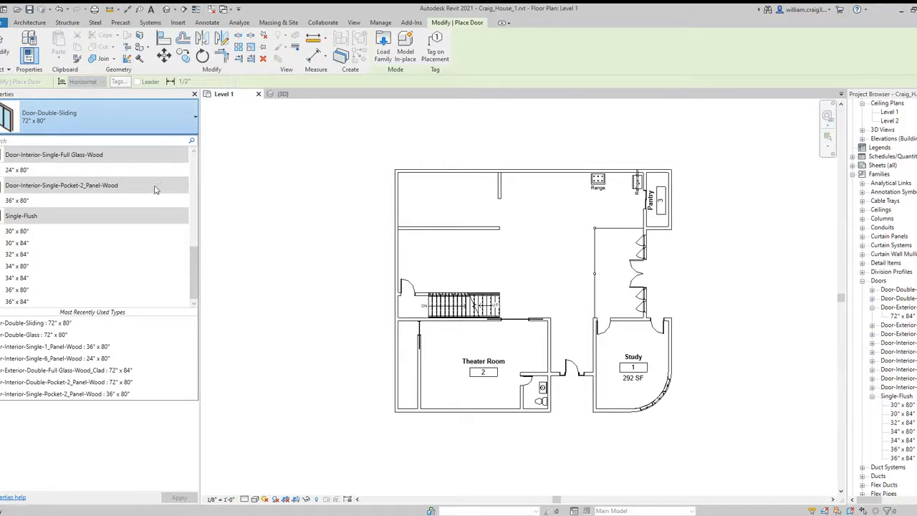
{"action": "scroll", "coordinate": [155, 189], "scroll_direction": "up", "scroll_amount": 8}
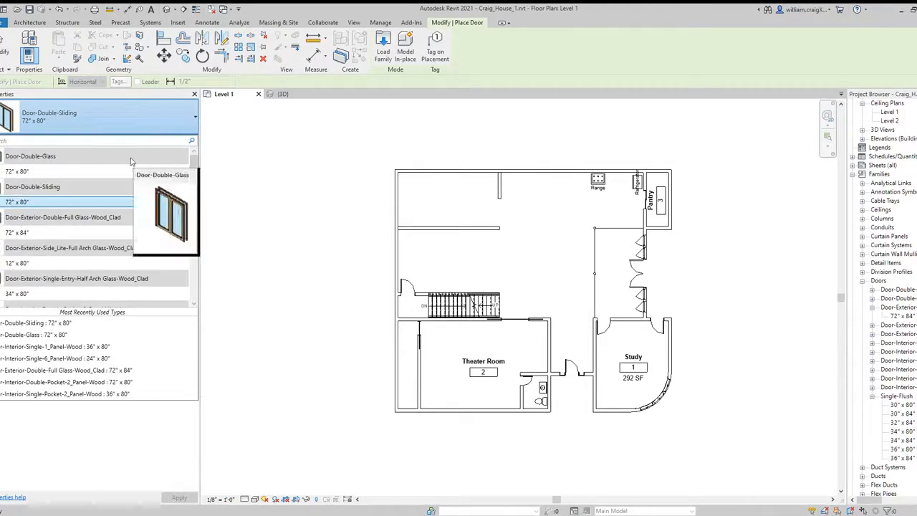
{"action": "scroll", "coordinate": [136, 179], "scroll_direction": "down", "scroll_amount": 3}
{"action": "scroll", "coordinate": [136, 179], "scroll_direction": "up", "scroll_amount": 3}
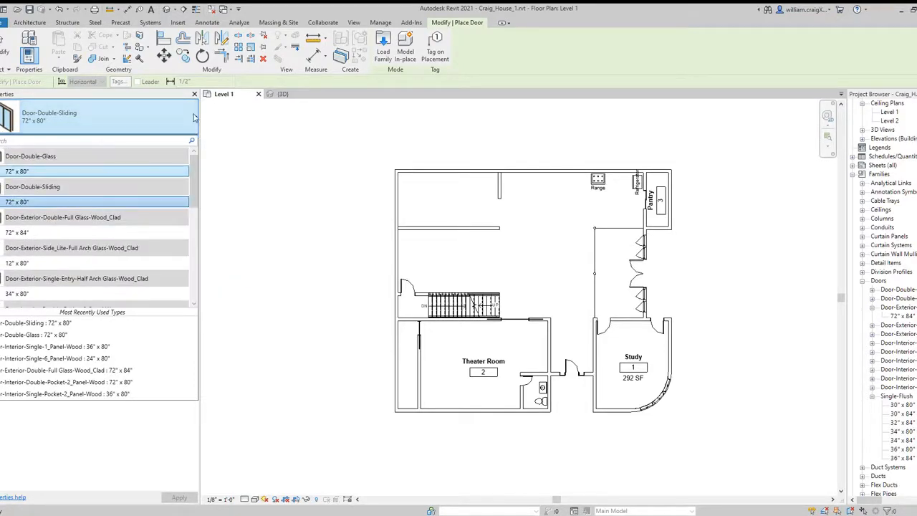
{"action": "left_click", "coordinate": [194, 117]}
Review the type properties of the Door-Double-Sliding 72" x 80" door, from its construction settings to its IFC parameters.
{"action": "left_click", "coordinate": [193, 142]}
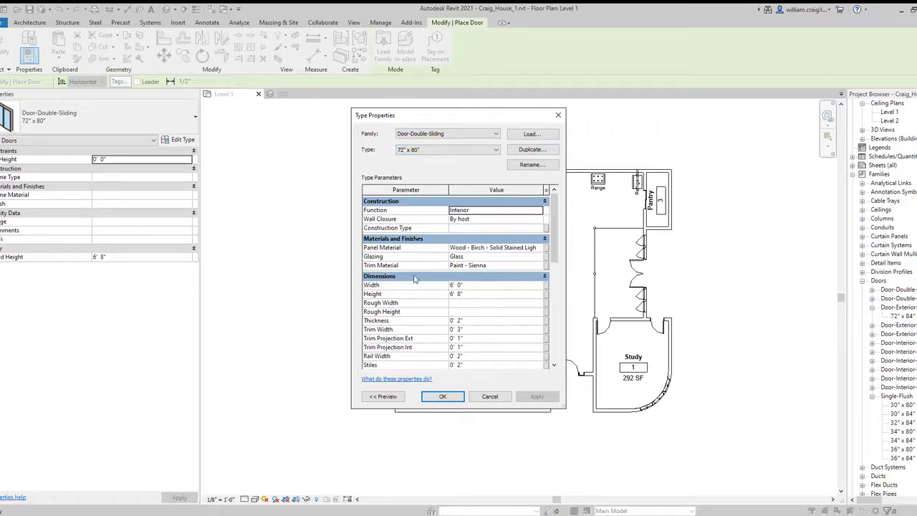
{"action": "scroll", "coordinate": [414, 279], "scroll_direction": "down", "scroll_amount": 10}
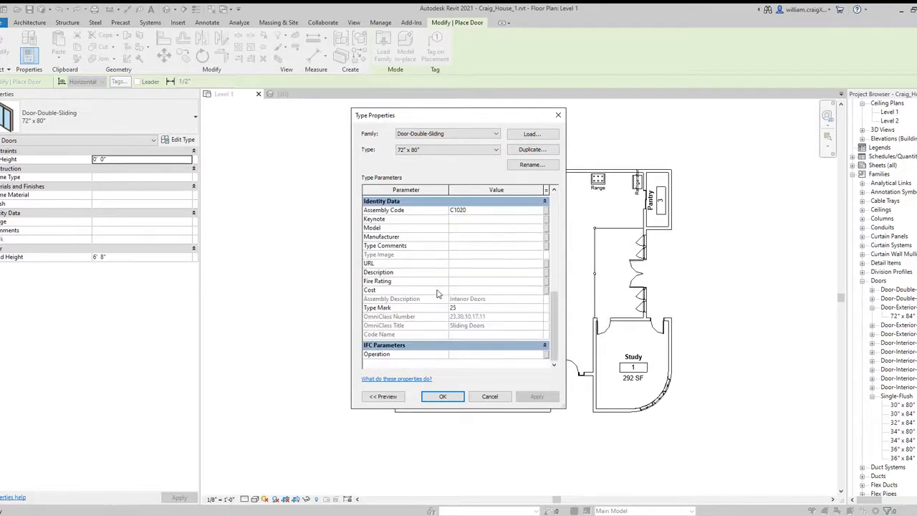
{"action": "scroll", "coordinate": [437, 294], "scroll_direction": "up", "scroll_amount": 10}
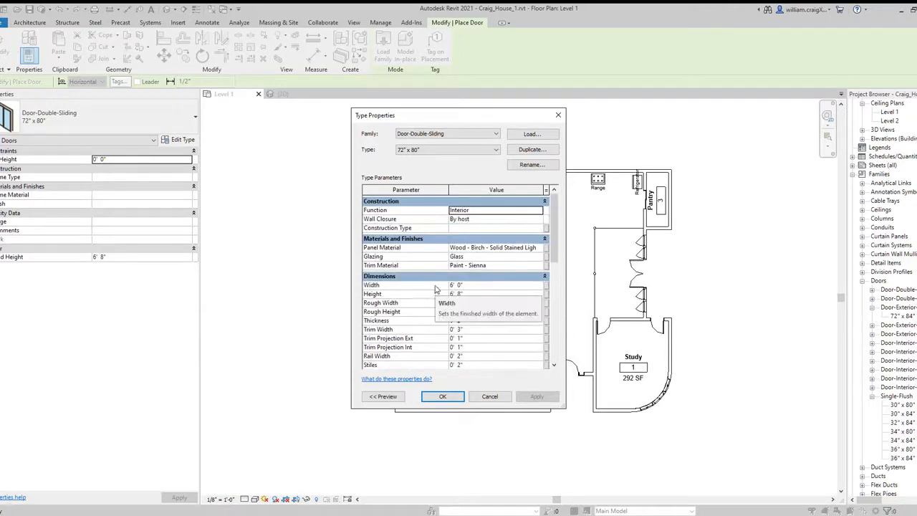
Start loading a door family and browse the Revit libraries through English-Imperial to the Doors folder.
{"action": "left_click", "coordinate": [529, 136]}
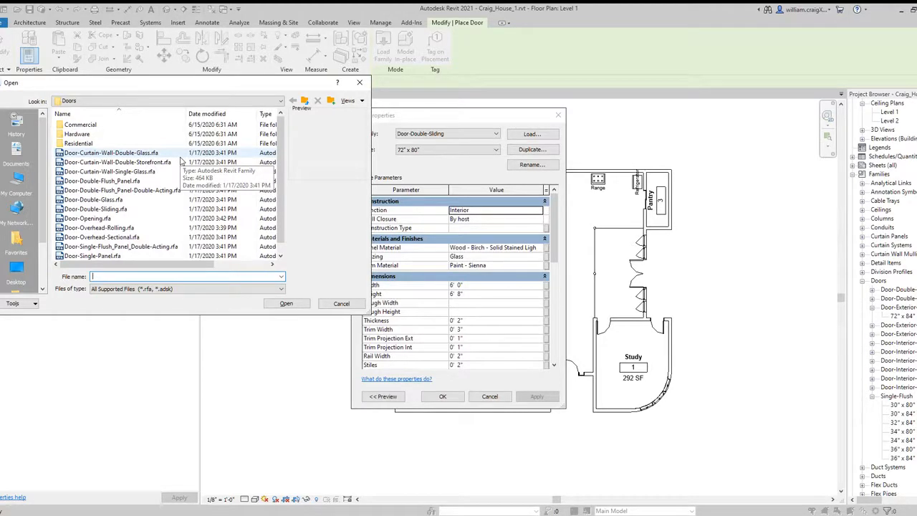
{"action": "left_click", "coordinate": [304, 102]}
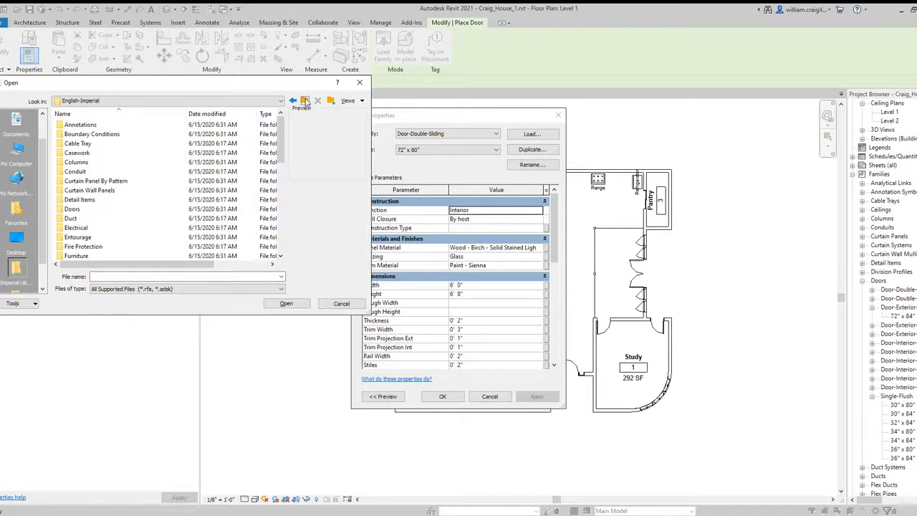
{"action": "left_click", "coordinate": [305, 101]}
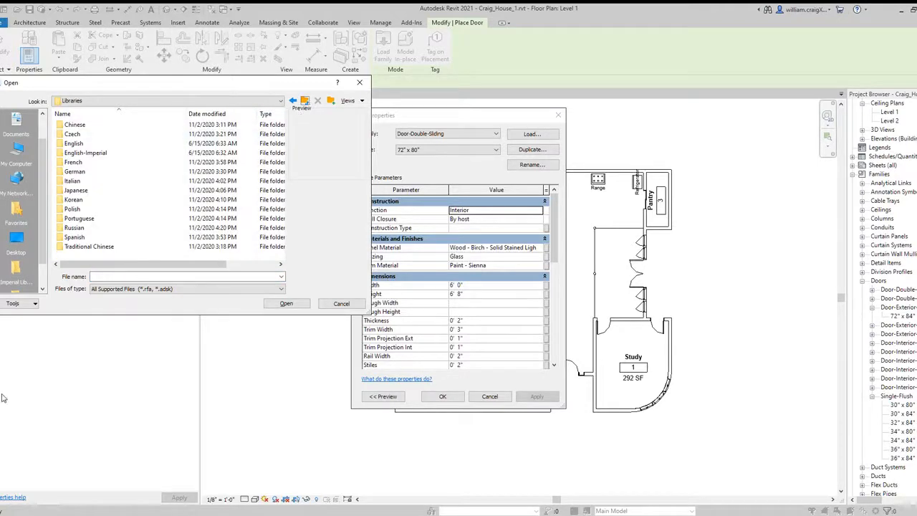
{"action": "double_click", "coordinate": [96, 153]}
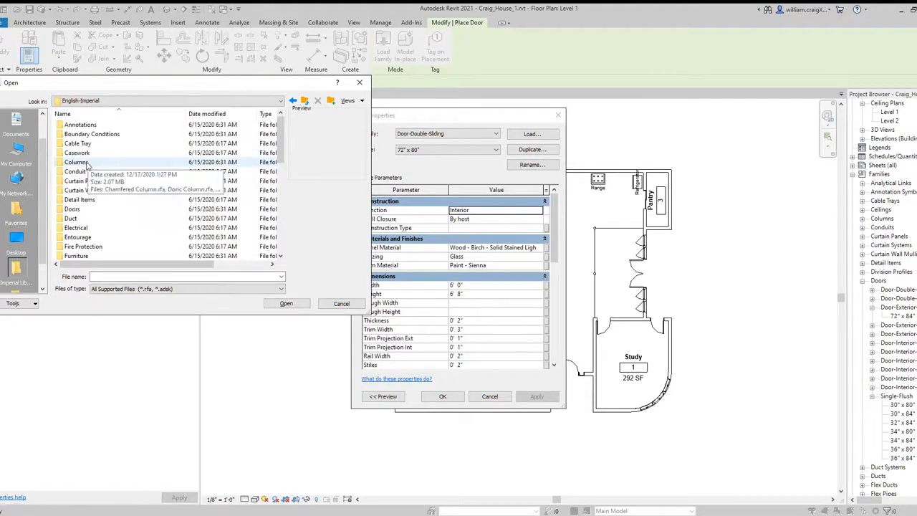
{"action": "scroll", "coordinate": [117, 142], "scroll_direction": "down", "scroll_amount": 3}
{"action": "scroll", "coordinate": [117, 142], "scroll_direction": "down", "scroll_amount": 7}
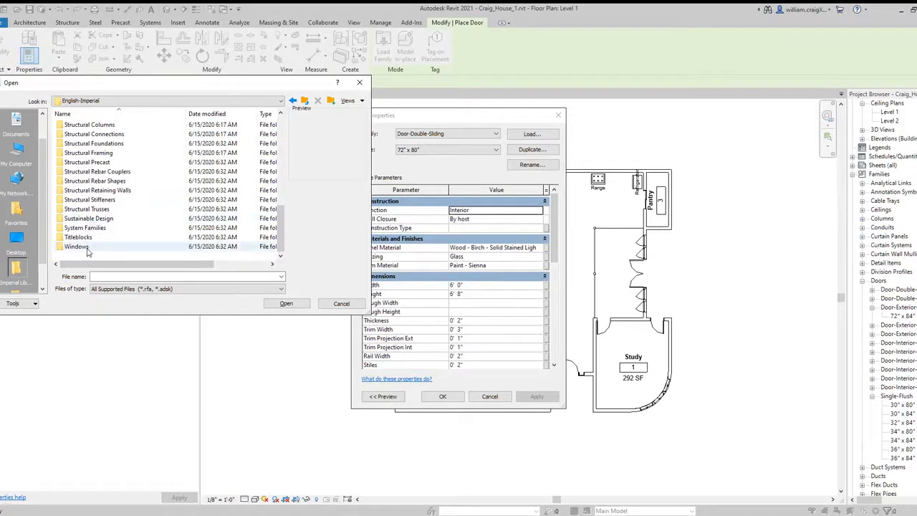
{"action": "scroll", "coordinate": [85, 260], "scroll_direction": "up", "scroll_amount": 7}
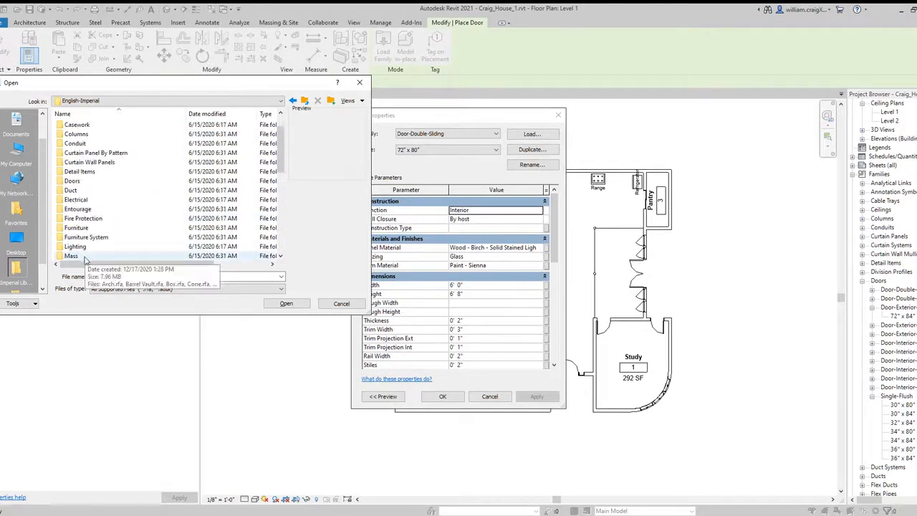
{"action": "double_click", "coordinate": [102, 182]}
{"action": "scroll", "coordinate": [103, 185], "scroll_direction": "down", "scroll_amount": 1}
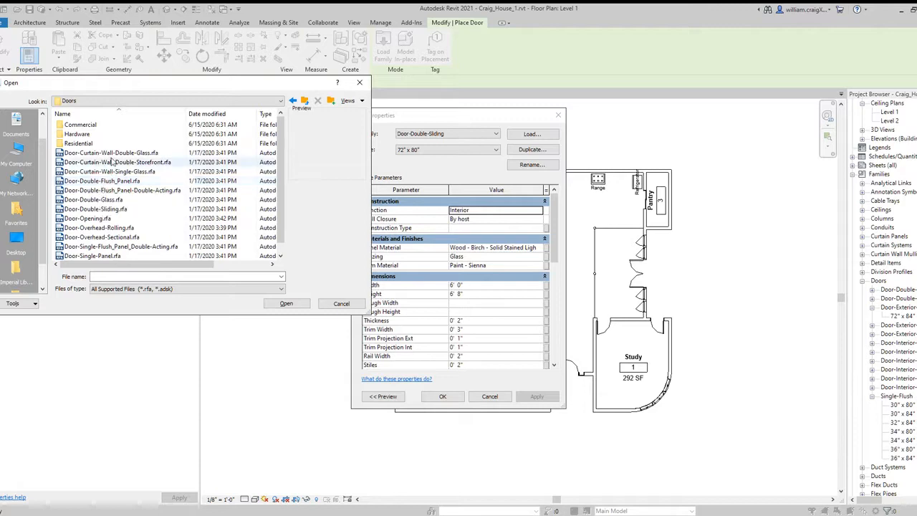
Preview several families in the Doors folder, including Door-Curtain-Wall-Double-Glass.rfa.
{"action": "left_click", "coordinate": [115, 153]}
{"action": "left_click", "coordinate": [101, 171]}
{"action": "left_click", "coordinate": [95, 199]}
{"action": "left_click", "coordinate": [100, 227]}
{"action": "left_click", "coordinate": [99, 245]}
{"action": "scroll", "coordinate": [102, 236], "scroll_direction": "up", "scroll_amount": 1}
{"action": "left_click", "coordinate": [101, 153]}
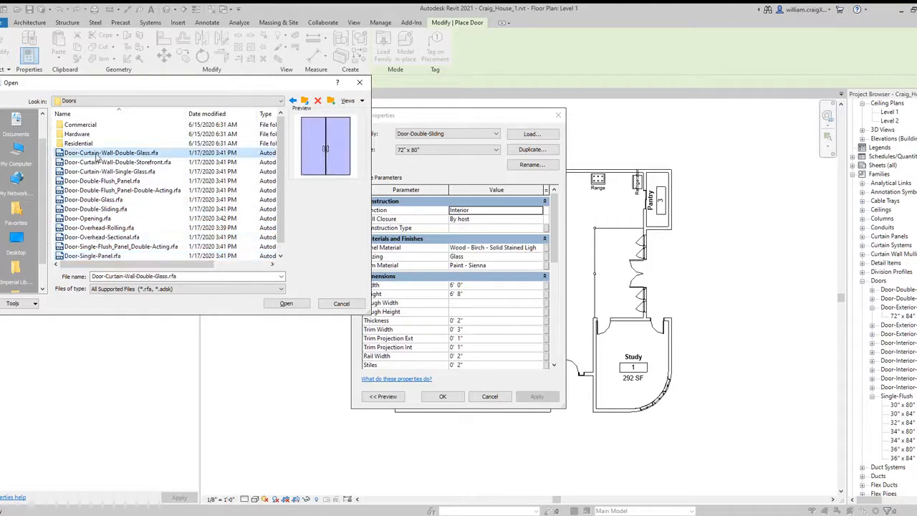
Preview several families in the Residential doors folder, including Door-Interior-Double-Pocket-2_Panel-Wood.rfa.
{"action": "left_click", "coordinate": [69, 145]}
{"action": "double_click", "coordinate": [68, 144]}
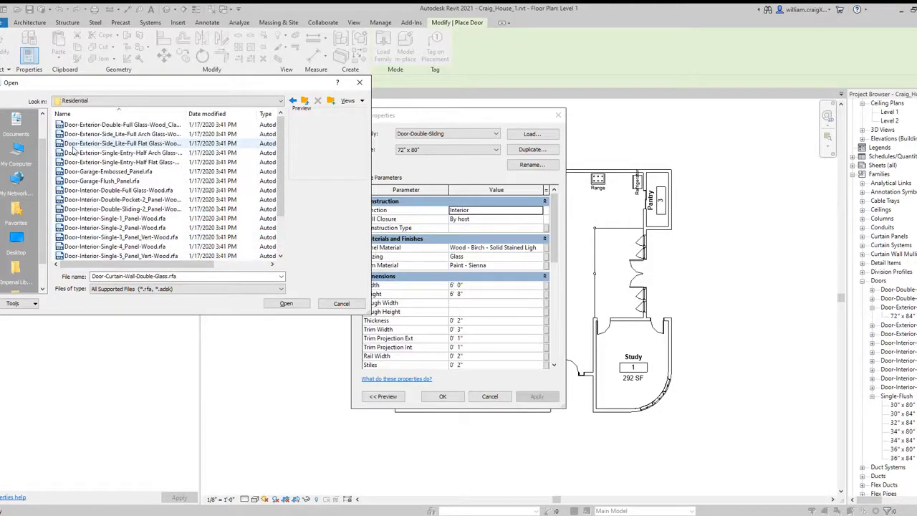
{"action": "scroll", "coordinate": [101, 186], "scroll_direction": "down", "scroll_amount": 3}
{"action": "left_click", "coordinate": [107, 190]}
{"action": "left_click", "coordinate": [108, 218]}
{"action": "left_click", "coordinate": [108, 153]}
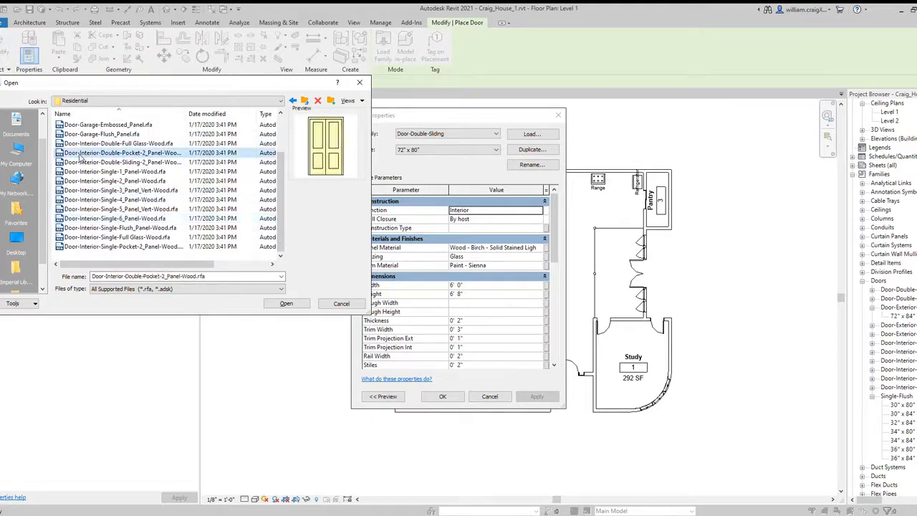
{"action": "scroll", "coordinate": [108, 165], "scroll_direction": "up", "scroll_amount": 2}
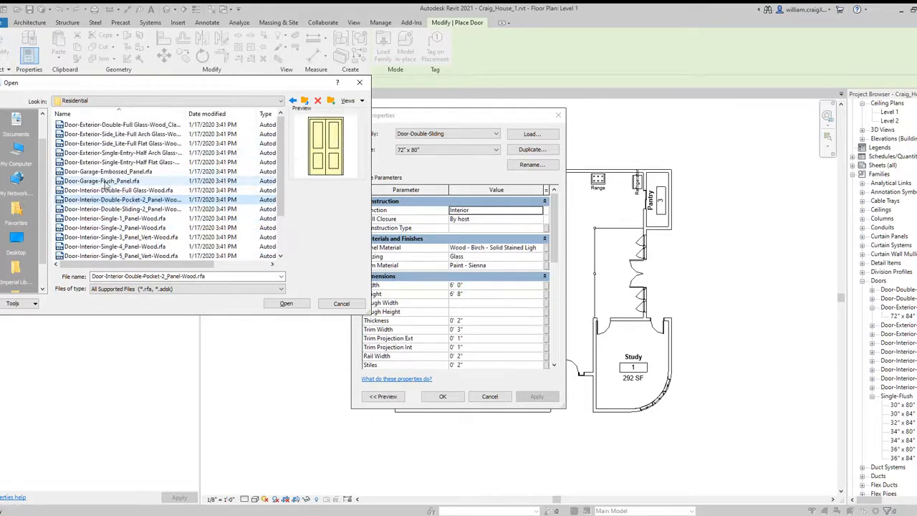
Preview door hardware families in the Hardware folder, including Handle Domestic.rfa, Panic Bar.rfa and Push Plate.rfa.
{"action": "left_click", "coordinate": [305, 100]}
{"action": "double_click", "coordinate": [100, 135]}
{"action": "left_click", "coordinate": [91, 143]}
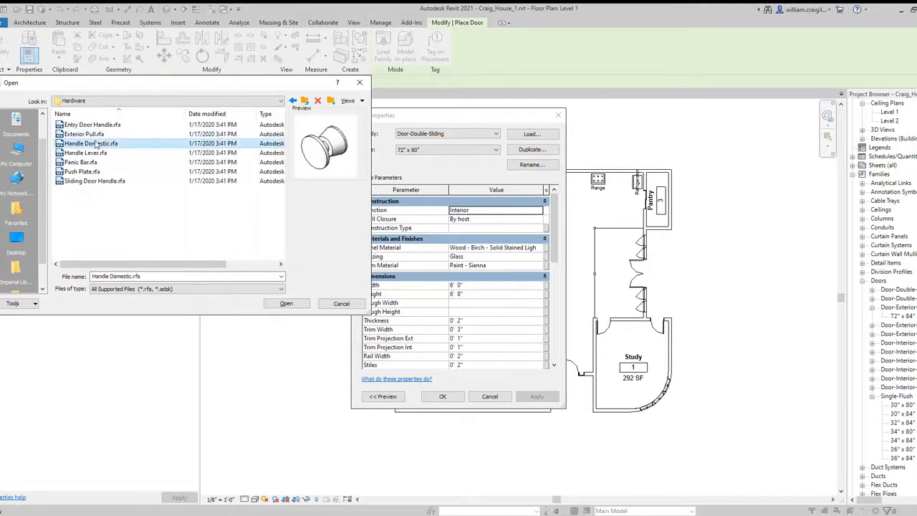
{"action": "left_click", "coordinate": [81, 162]}
{"action": "left_click", "coordinate": [83, 172]}
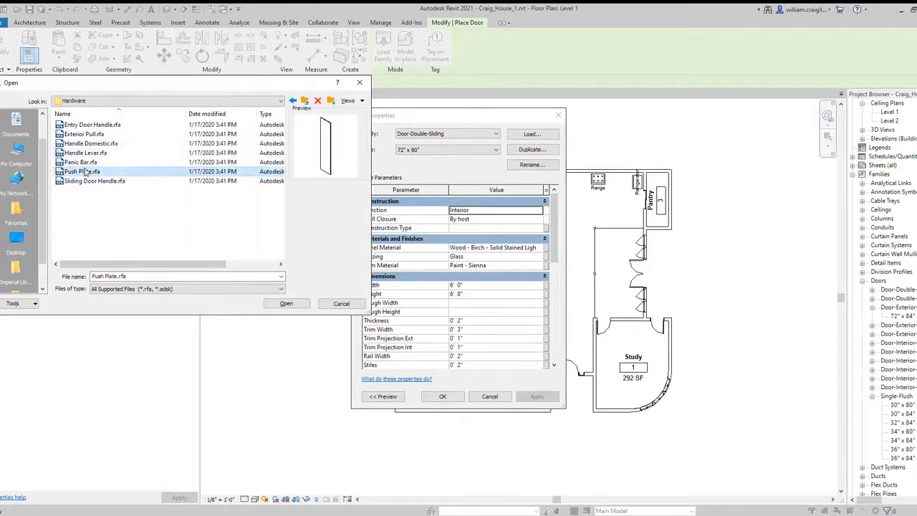
Preview several families in the Commercial doors folder, including Door-Passage-Single-Two_Lite.rfa.
{"action": "left_click", "coordinate": [304, 101]}
{"action": "double_click", "coordinate": [102, 125]}
{"action": "left_click", "coordinate": [93, 153]}
{"action": "left_click", "coordinate": [86, 200]}
{"action": "left_click", "coordinate": [80, 227]}
{"action": "scroll", "coordinate": [79, 227], "scroll_direction": "down", "scroll_amount": 1}
{"action": "scroll", "coordinate": [78, 228], "scroll_direction": "up", "scroll_amount": 1}
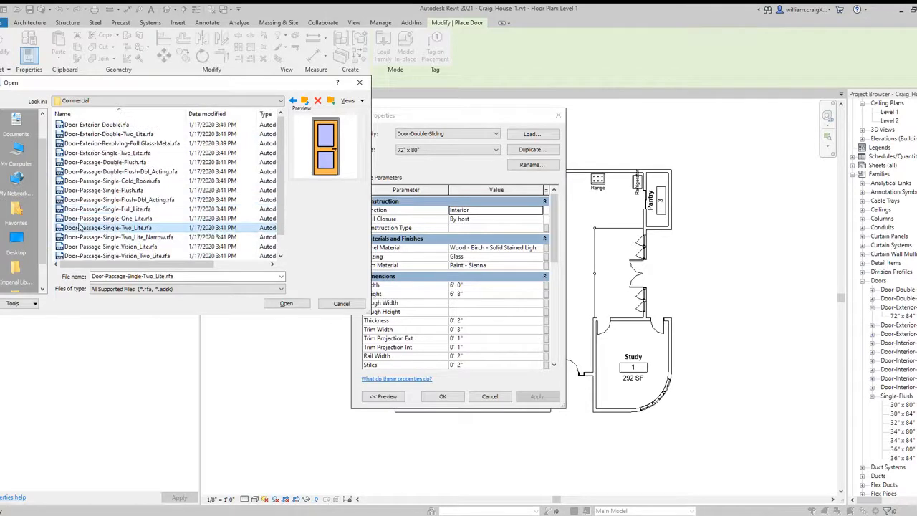
Return to the main Doors folder and preview several families, including Door-Single-Flush_Panel_Double-Acting.rfa and Door-Curtain-Wall-Single-Glass.rfa.
{"action": "left_click", "coordinate": [305, 100]}
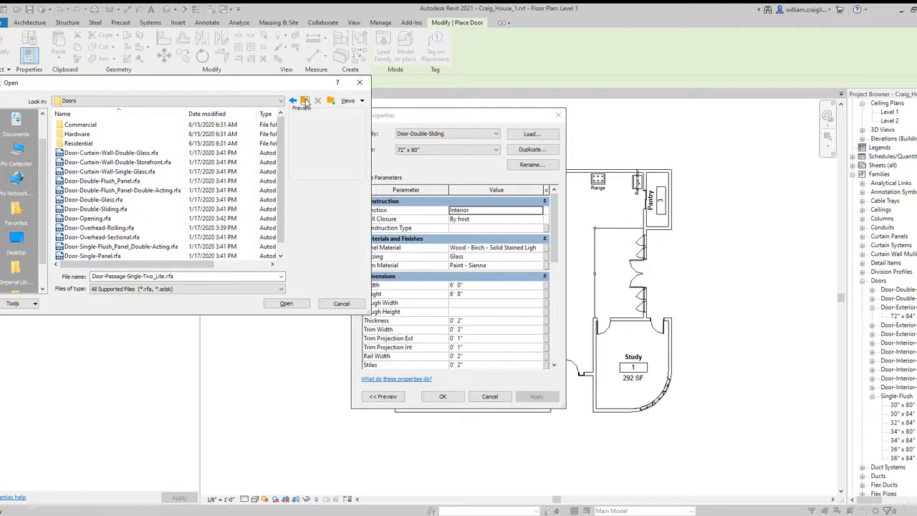
{"action": "left_click", "coordinate": [153, 209]}
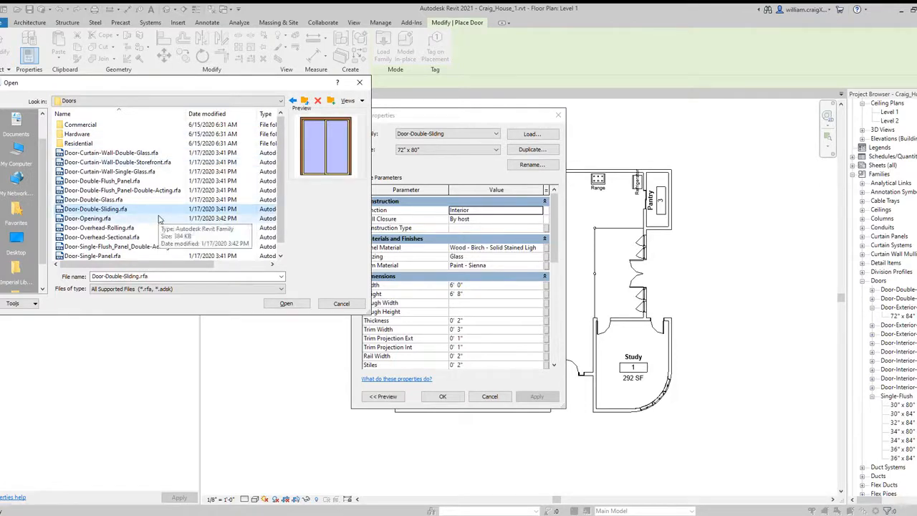
{"action": "scroll", "coordinate": [130, 247], "scroll_direction": "down", "scroll_amount": 1}
{"action": "left_click", "coordinate": [131, 242]}
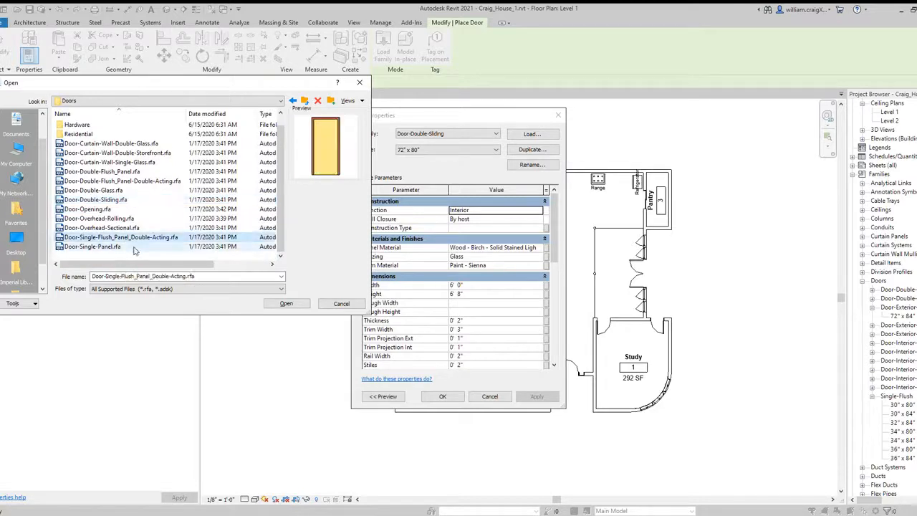
{"action": "left_click", "coordinate": [136, 253]}
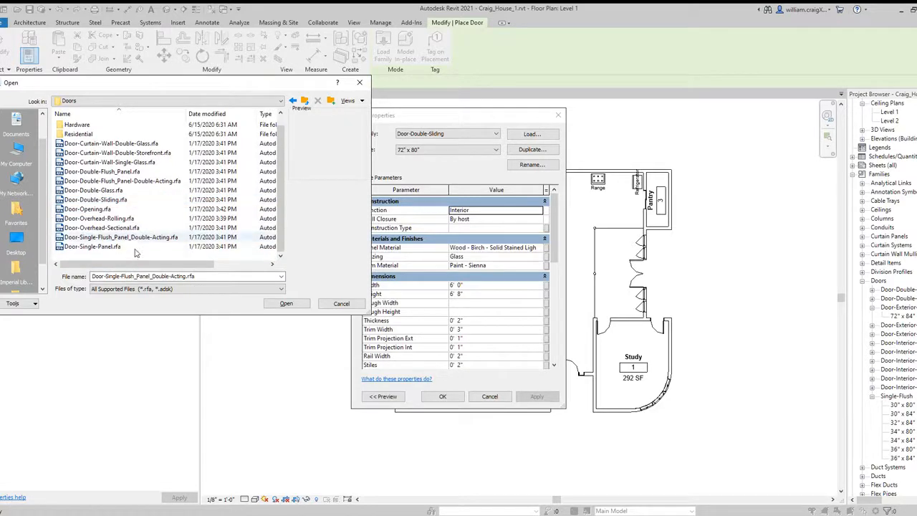
{"action": "left_click", "coordinate": [138, 163]}
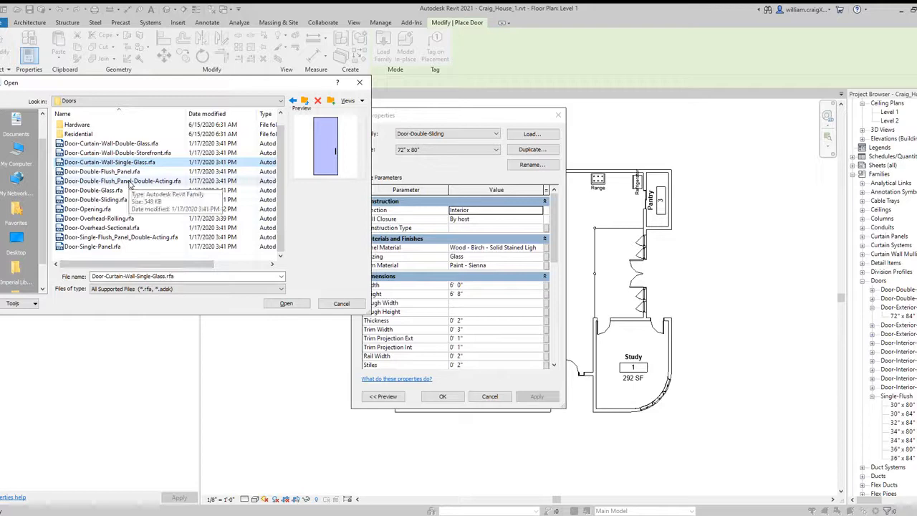
Load the 72" x 80" type of Door-Double-Sliding.rfa and place the door in the left exterior wall of the plan, above the stairs.
{"action": "left_click", "coordinate": [118, 200]}
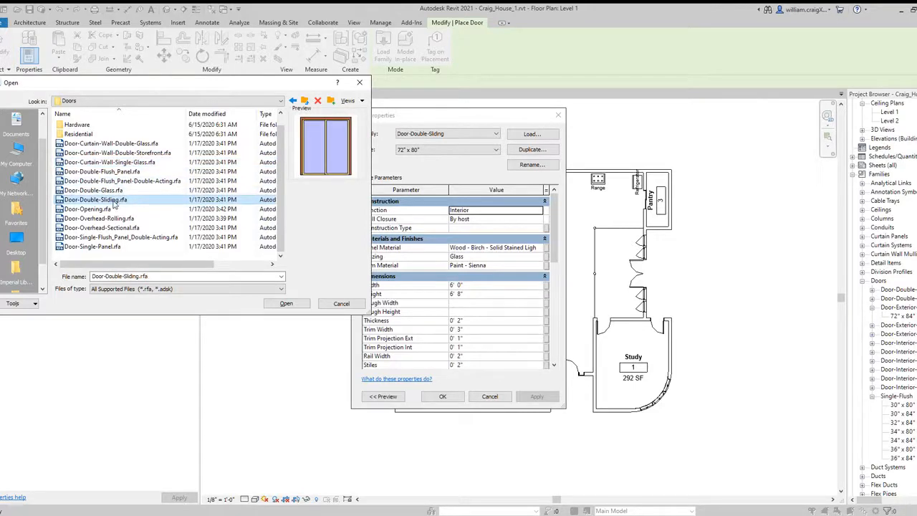
{"action": "left_click", "coordinate": [299, 305]}
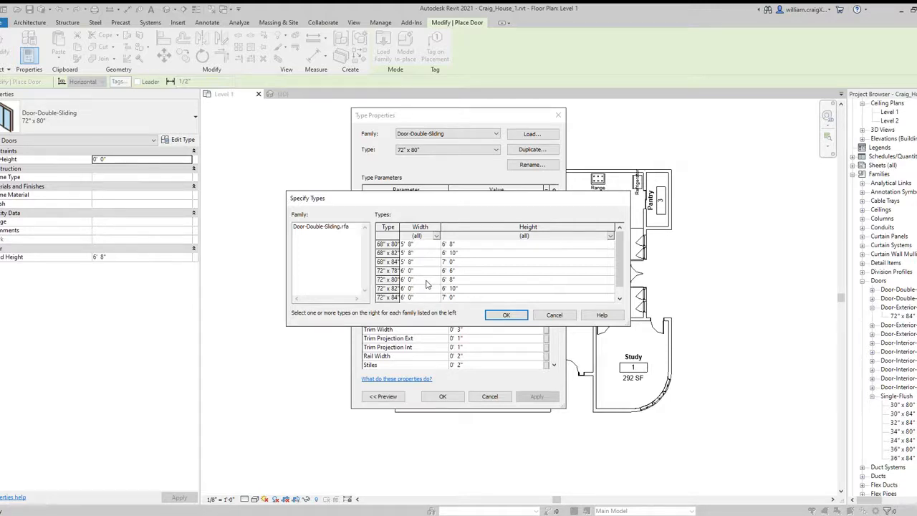
{"action": "left_click", "coordinate": [426, 281]}
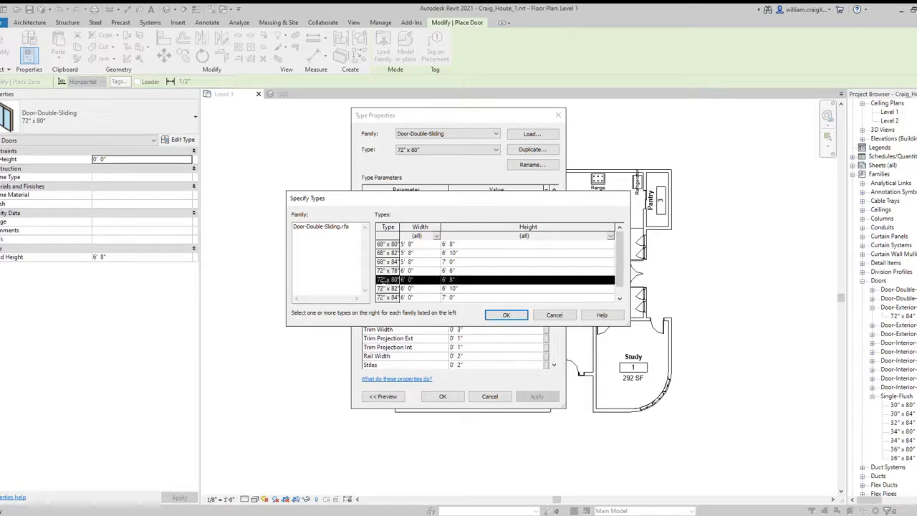
{"action": "left_click", "coordinate": [505, 315]}
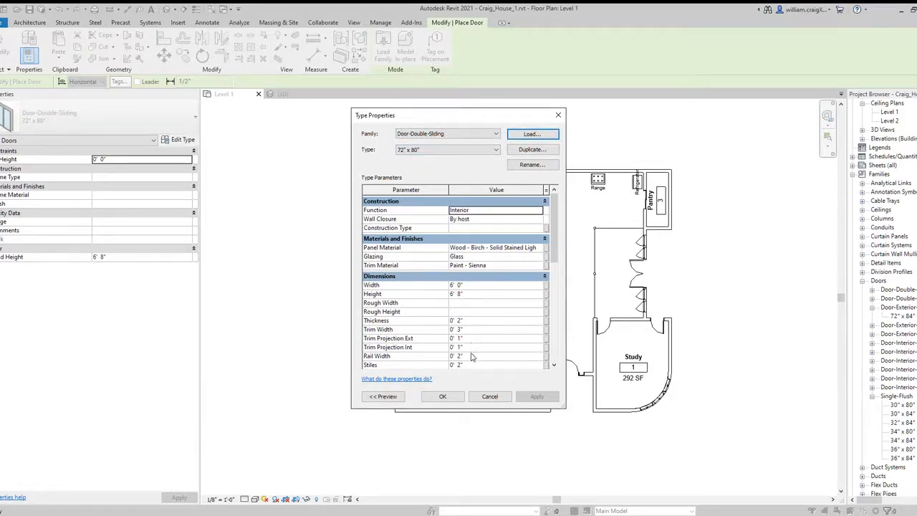
{"action": "left_click", "coordinate": [443, 397]}
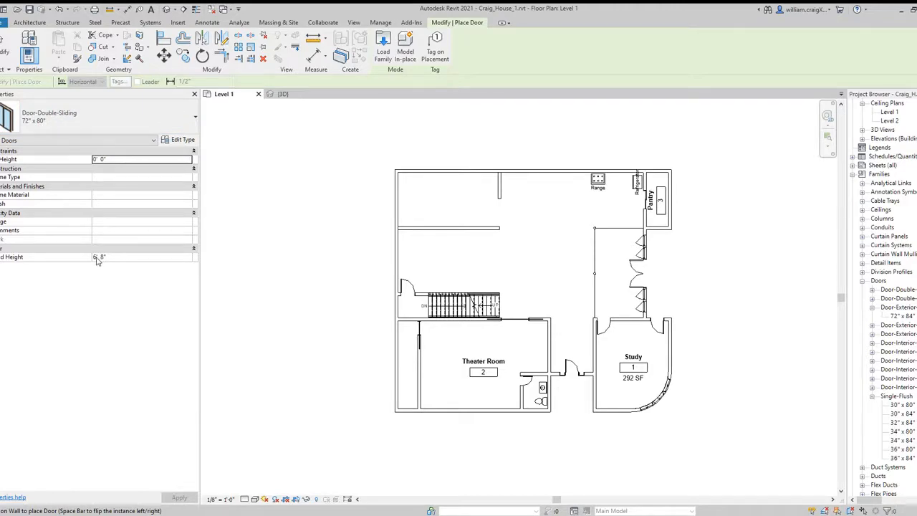
{"action": "left_click", "coordinate": [393, 250]}
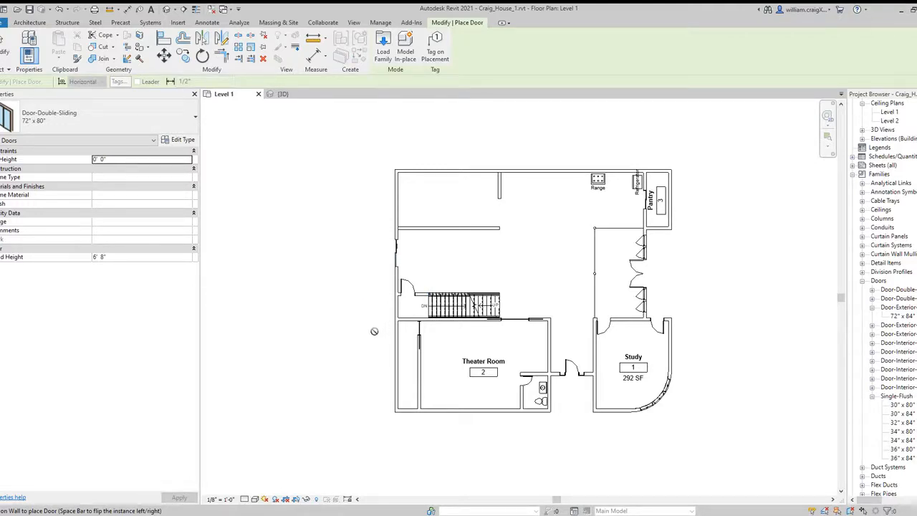
Inspect the placed sliding door up close from outside the house in the 3D view, and end door placement.
{"action": "left_click", "coordinate": [276, 94]}
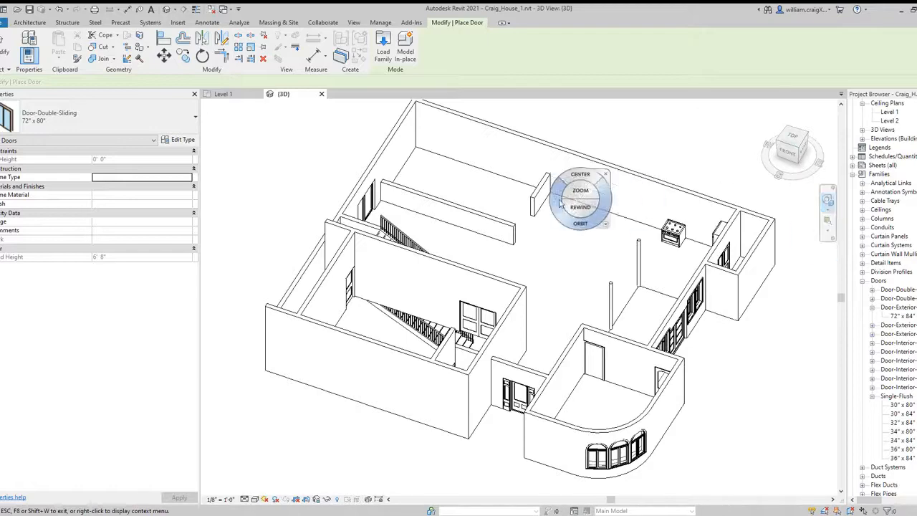
{"action": "left_click_drag", "start_coordinate": [499, 235], "coordinate": [438, 188]}
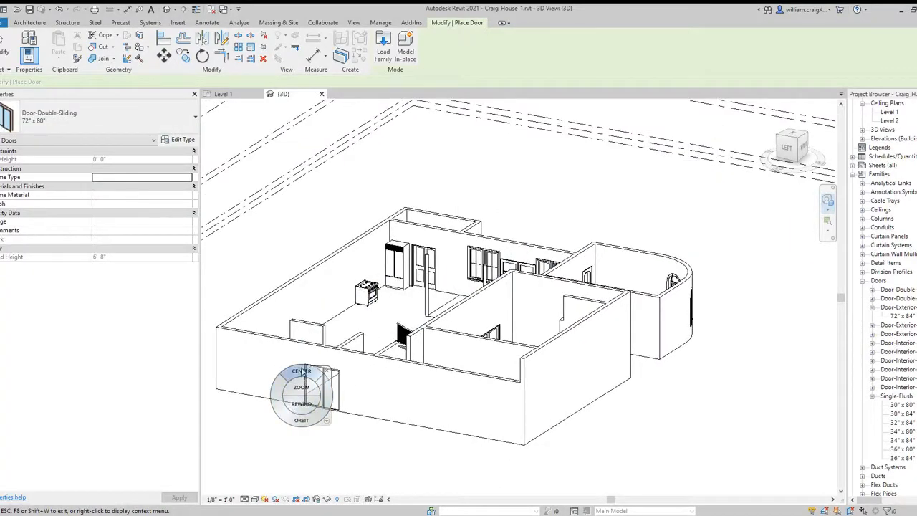
{"action": "left_click", "coordinate": [302, 404]}
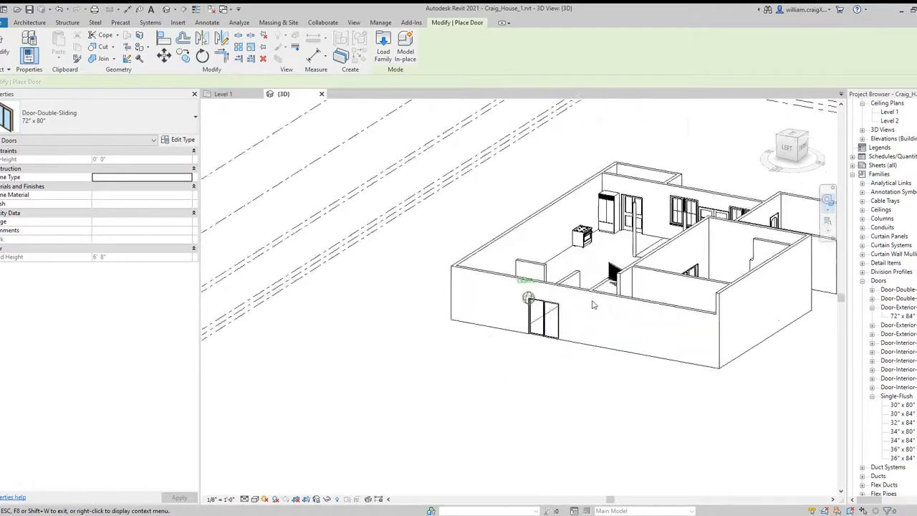
{"action": "scroll", "coordinate": [594, 306], "scroll_direction": "up", "scroll_amount": 7}
{"action": "key", "text": "Escape"}
{"action": "key", "text": "Escape"}
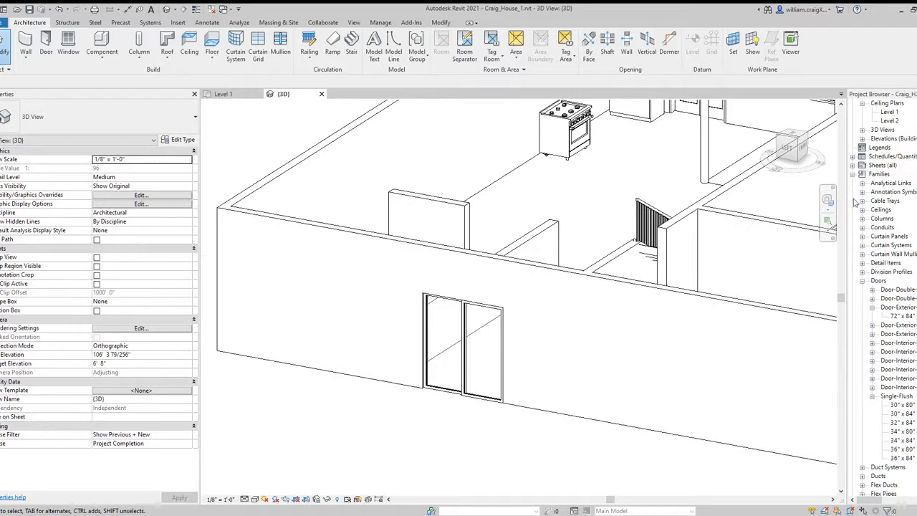
Widen the Project Browser to make the door family names readable, and check the 3D view's type properties without changing them.
{"action": "left_click_drag", "start_coordinate": [845, 238], "coordinate": [797, 244]}
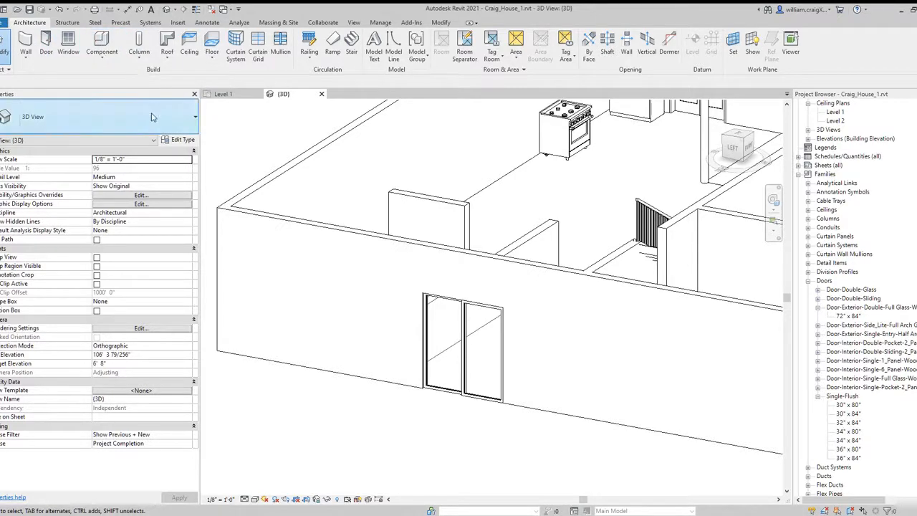
{"action": "left_click", "coordinate": [180, 140]}
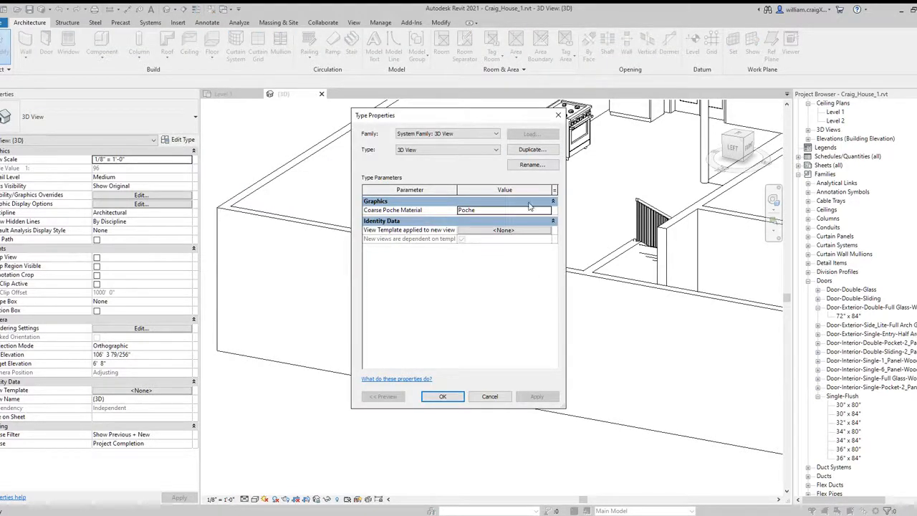
{"action": "left_click", "coordinate": [559, 115]}
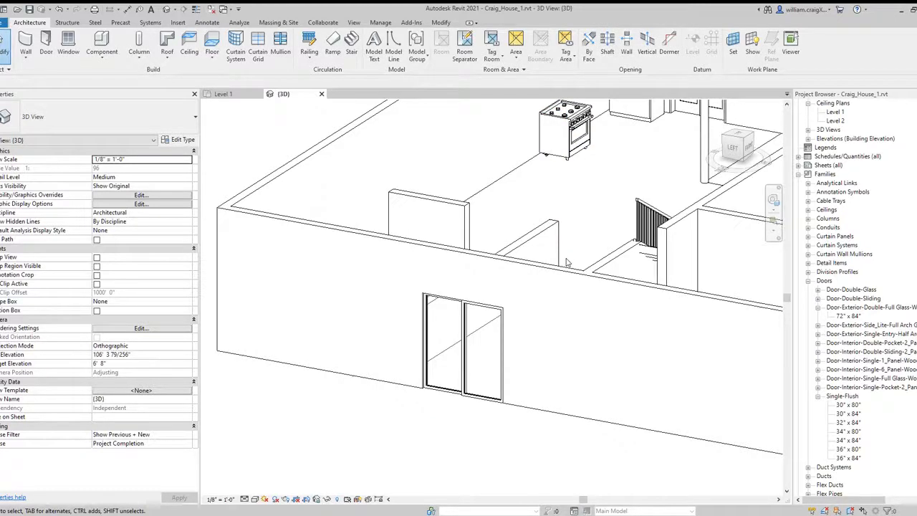